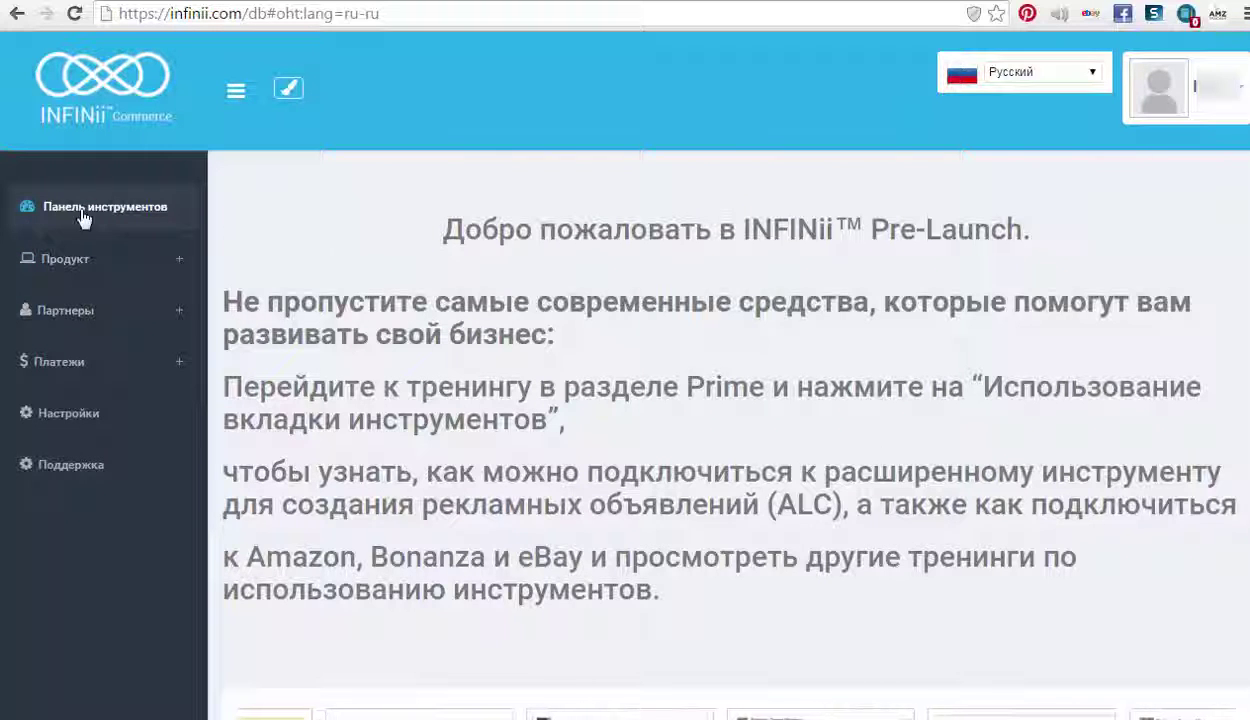
Step: Open the Ebay settings page (Настройки Ebay) among the Prime product tools
{"action": "left_click", "coordinate": [70, 262]}
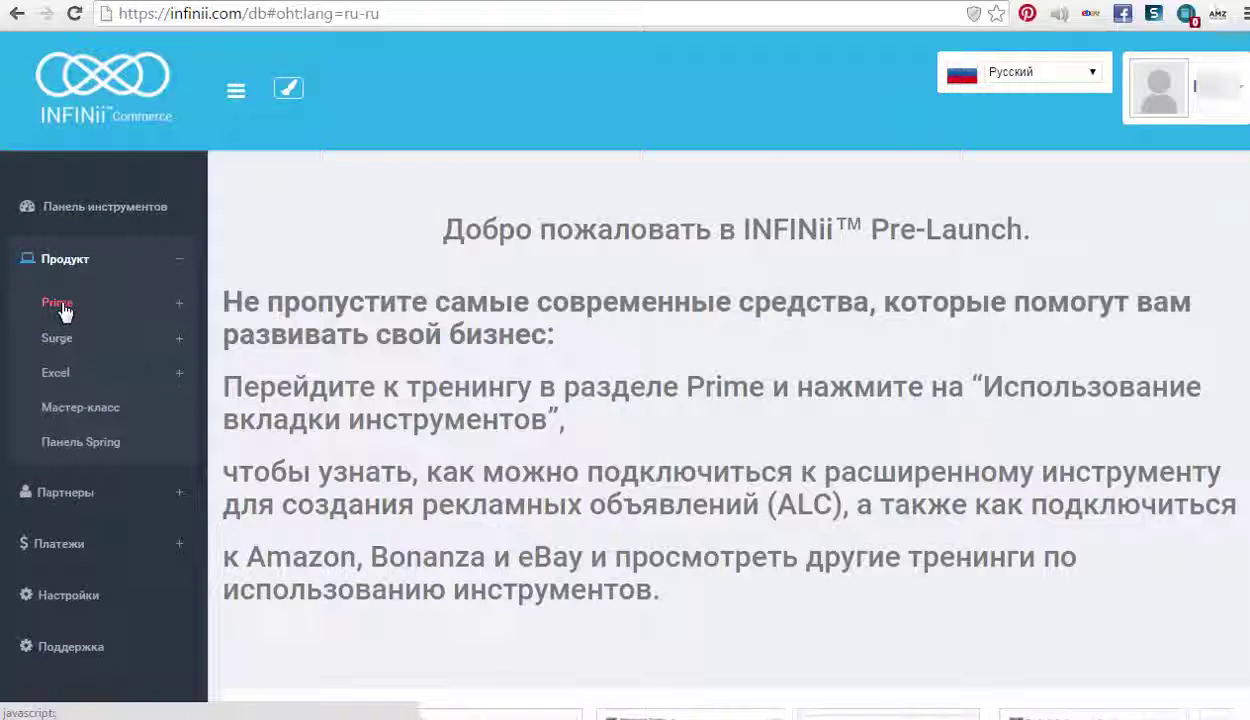
{"action": "left_click", "coordinate": [62, 306]}
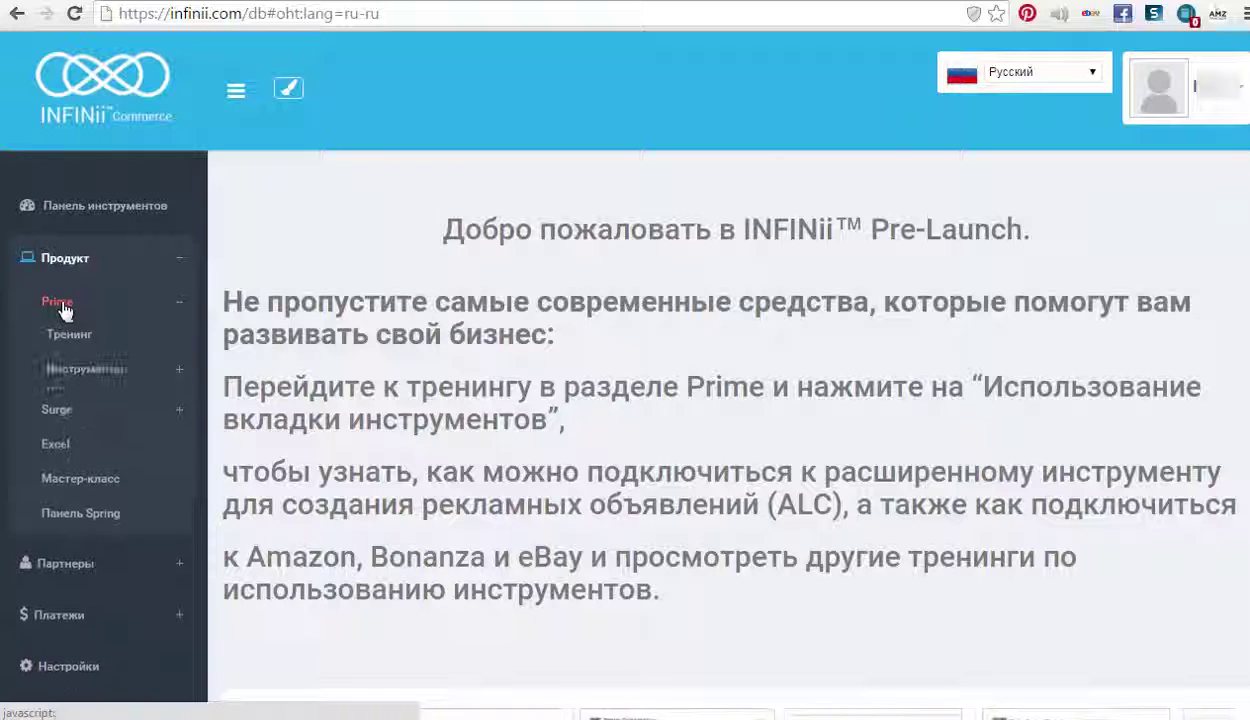
{"action": "left_click", "coordinate": [76, 372]}
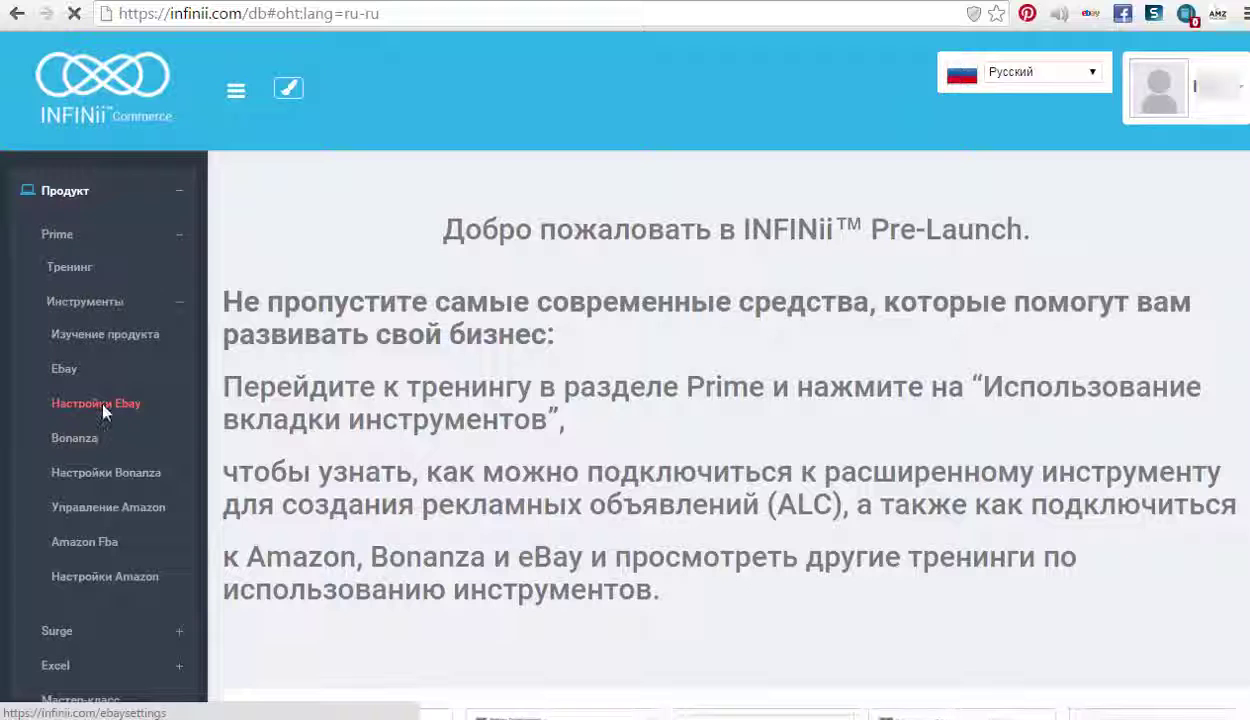
{"action": "left_click", "coordinate": [104, 412]}
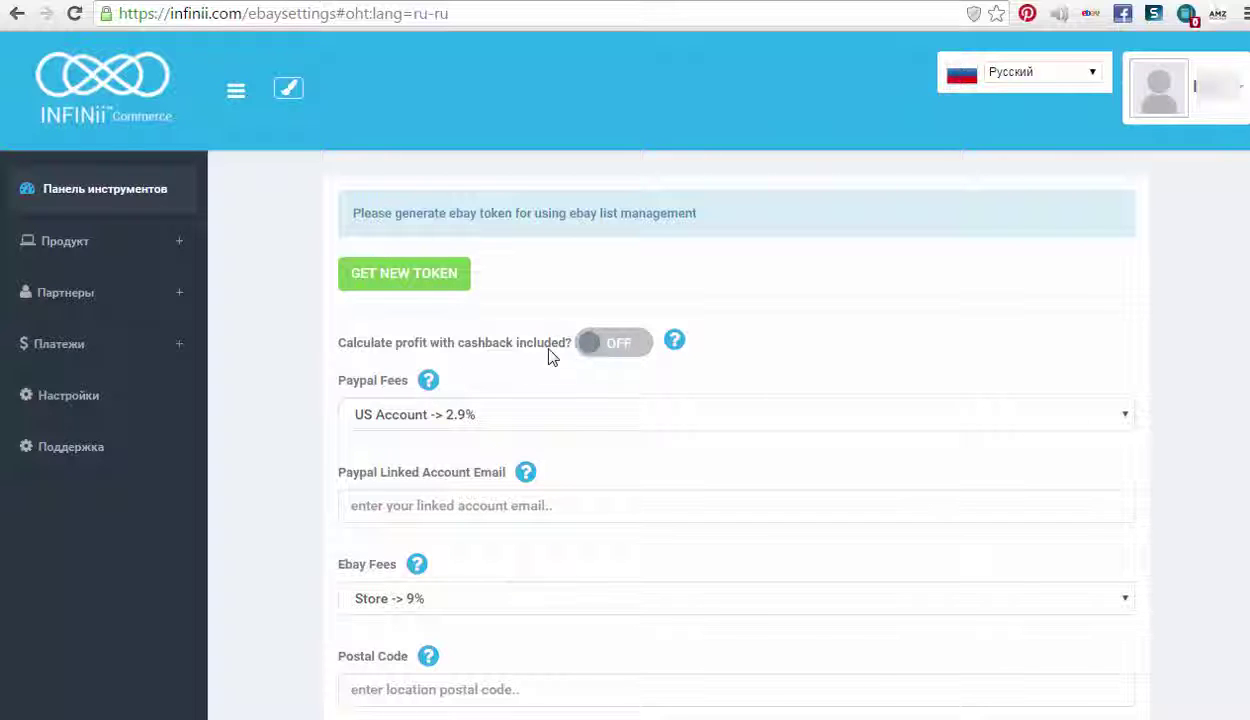
Step: Turn on profit calculation with cashback included and set Paypal Fees to Int'l Account -> 3.9%
{"action": "left_click", "coordinate": [638, 346]}
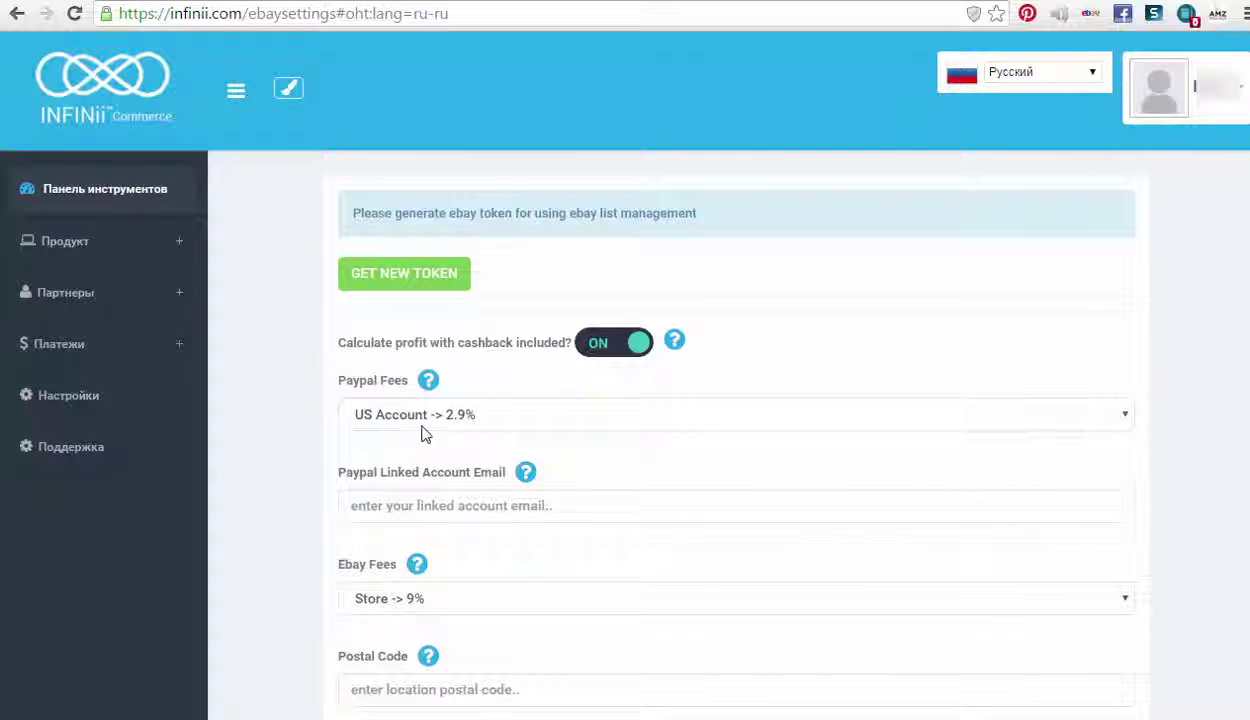
{"action": "left_click", "coordinate": [1128, 416]}
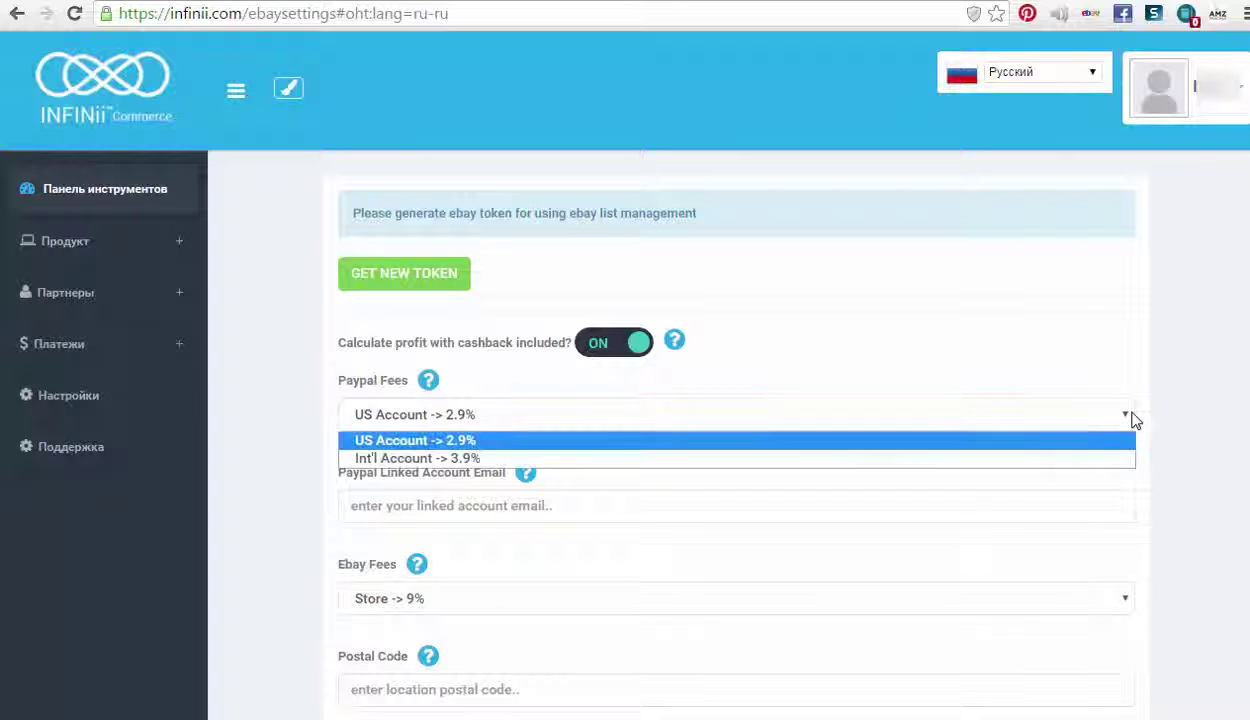
{"action": "left_click", "coordinate": [415, 459]}
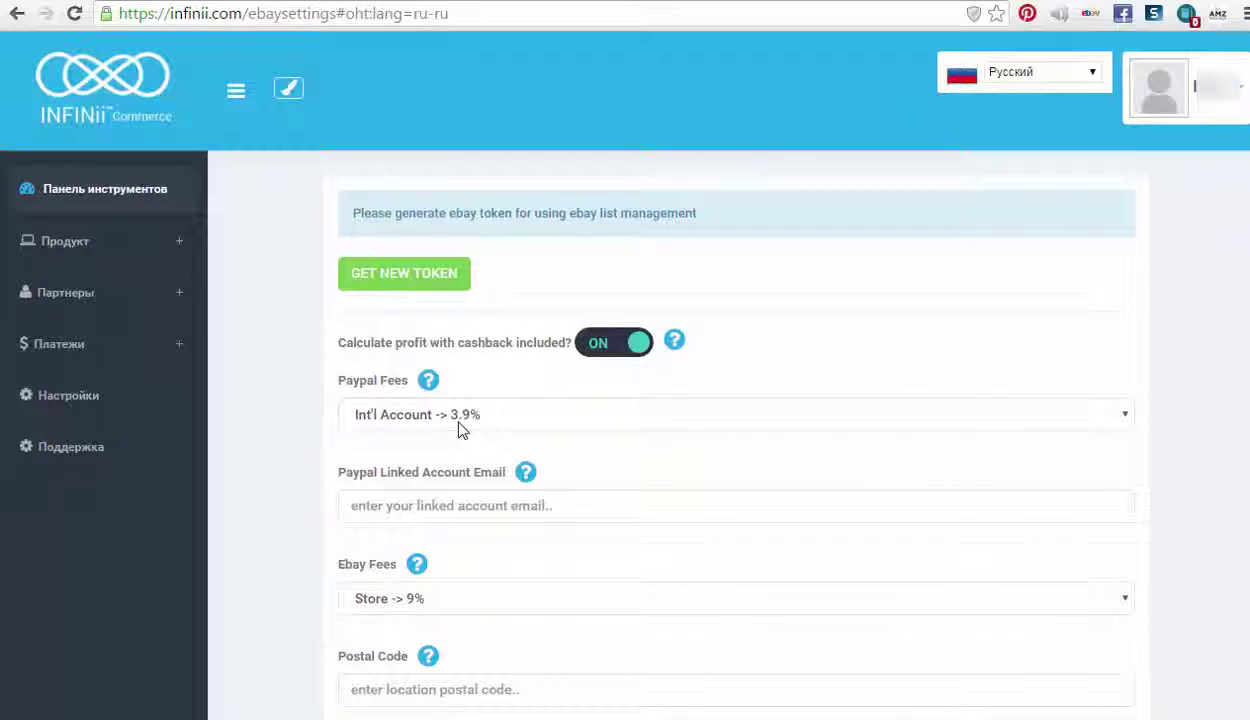
Step: Fill in the Paypal linked account email and set Ebay Fees to No Store -> 10%
{"action": "scroll", "coordinate": [548, 474], "scroll_direction": "down", "scroll_amount": 1}
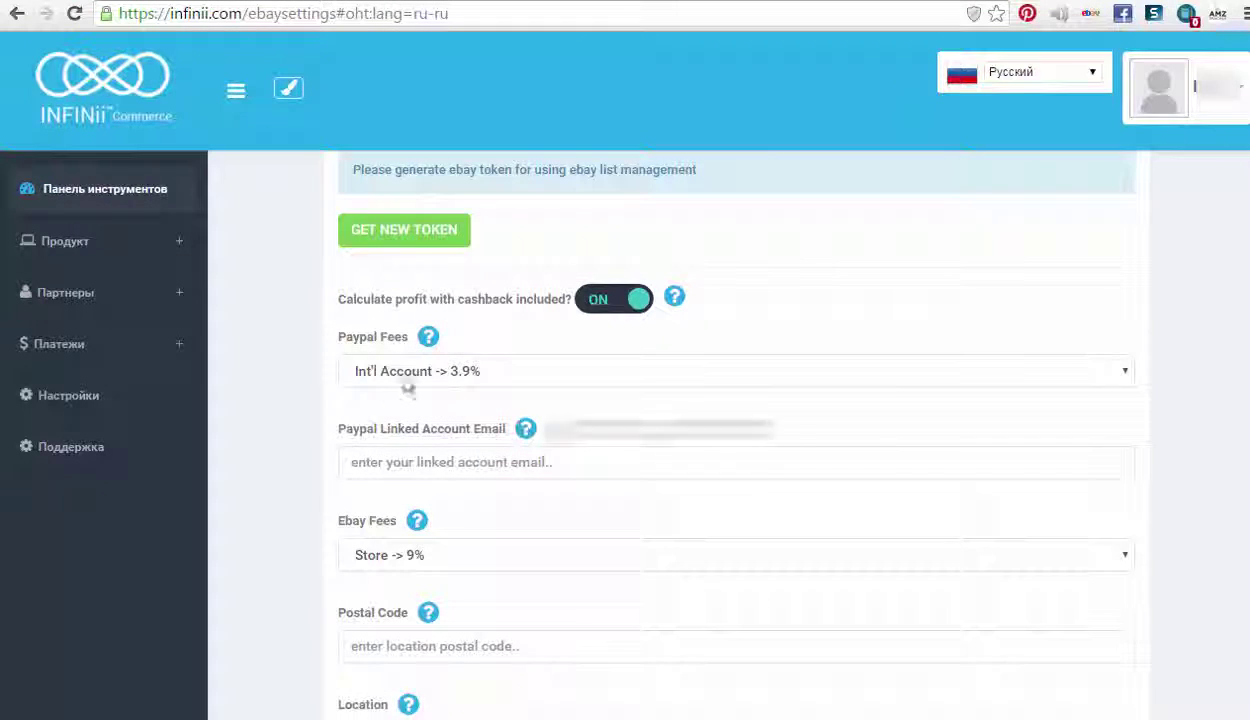
{"action": "left_click", "coordinate": [366, 462]}
{"action": "key", "text": "ctrl+v"}
{"action": "scroll", "coordinate": [470, 305], "scroll_direction": "down", "scroll_amount": 2}
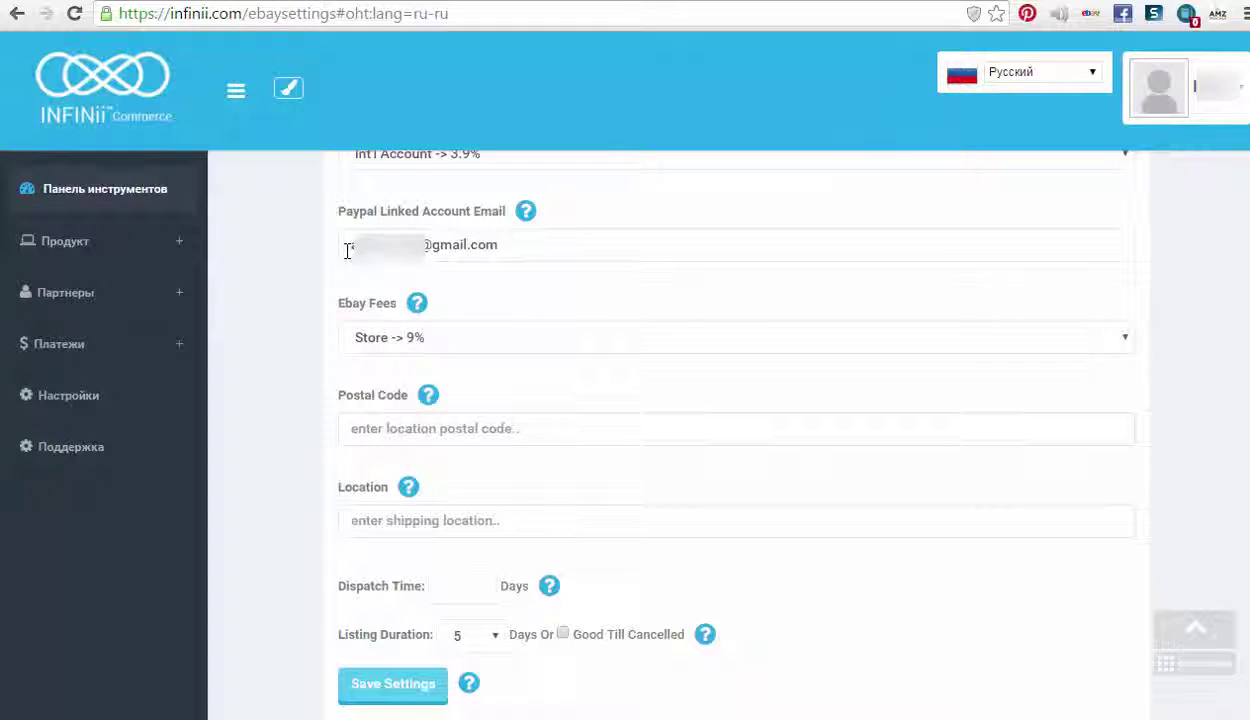
{"action": "left_click", "coordinate": [1127, 340]}
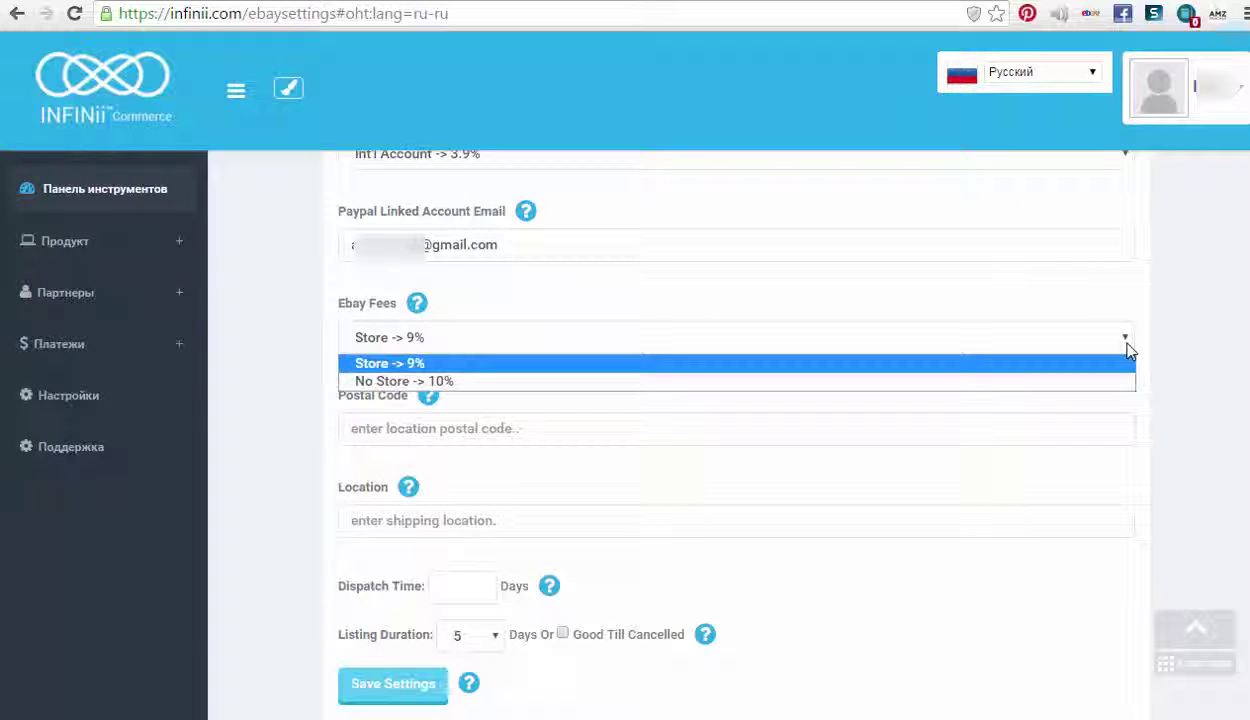
{"action": "left_click", "coordinate": [406, 383]}
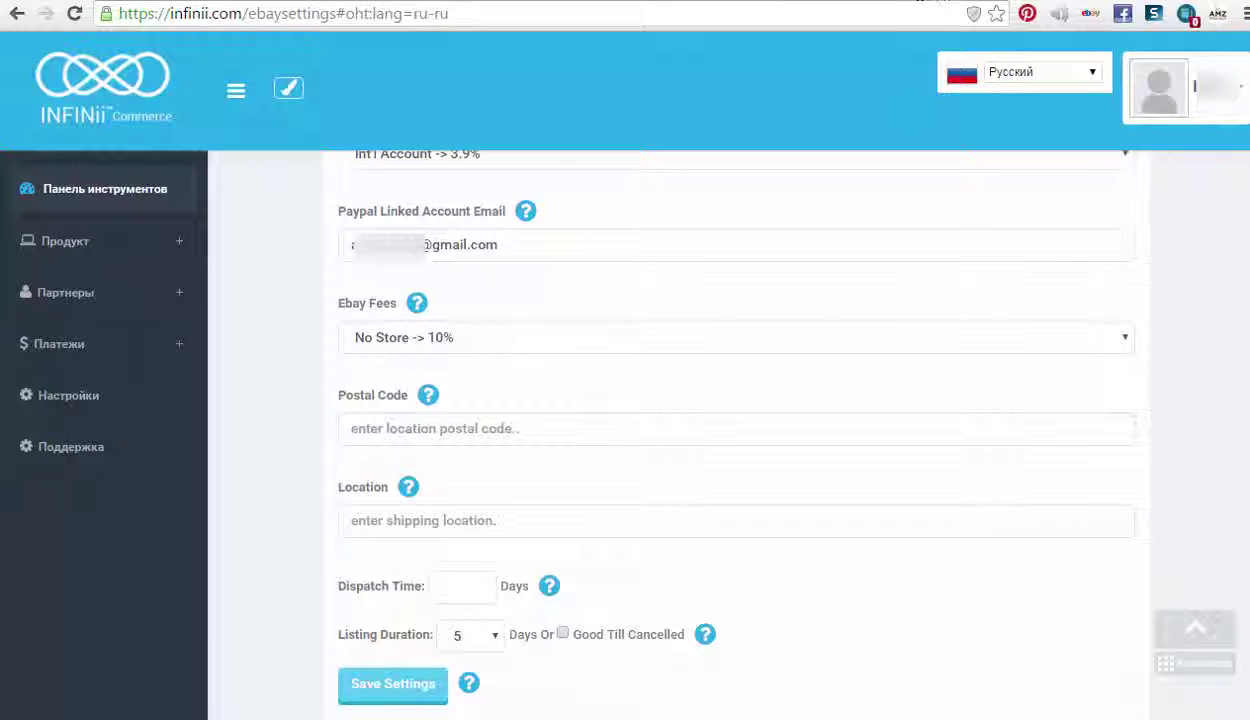
Step: Copy Orlando's postal code 32801 from the ZIP code site into Postal Code and enter Florida as the location
{"action": "key", "text": "ctrl+Tab"}
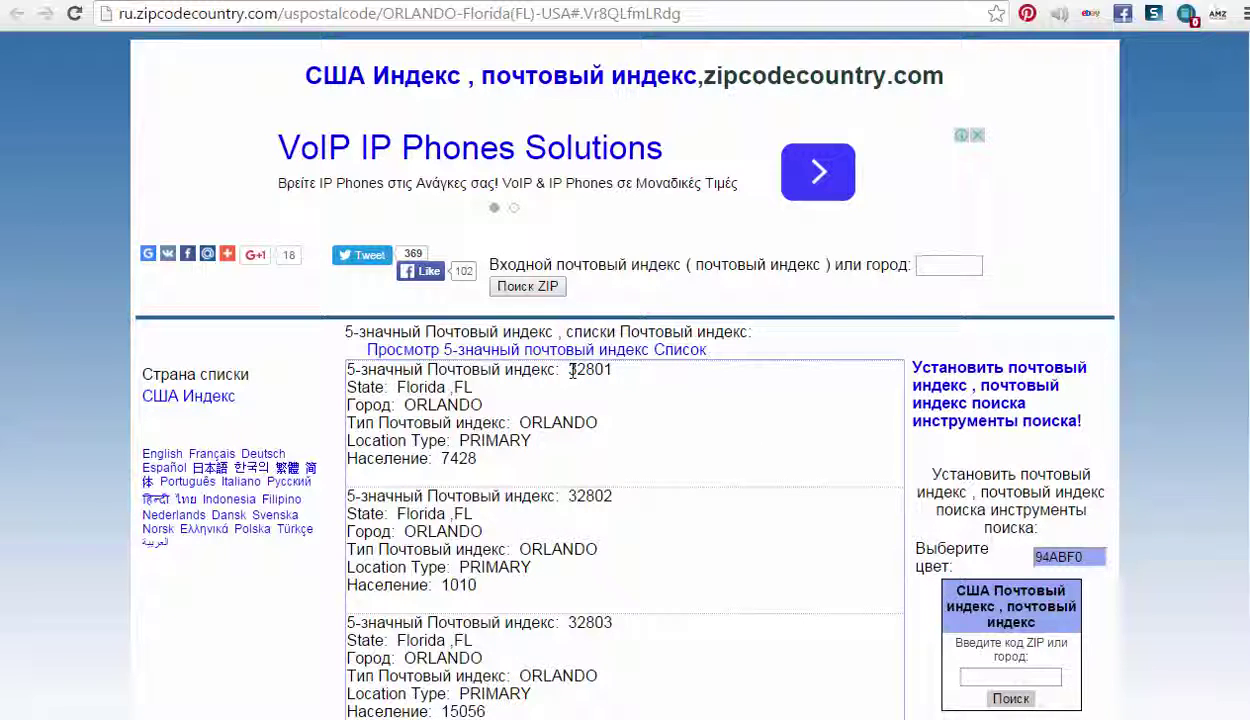
{"action": "left_click_drag", "start_coordinate": [569, 371], "coordinate": [627, 390]}
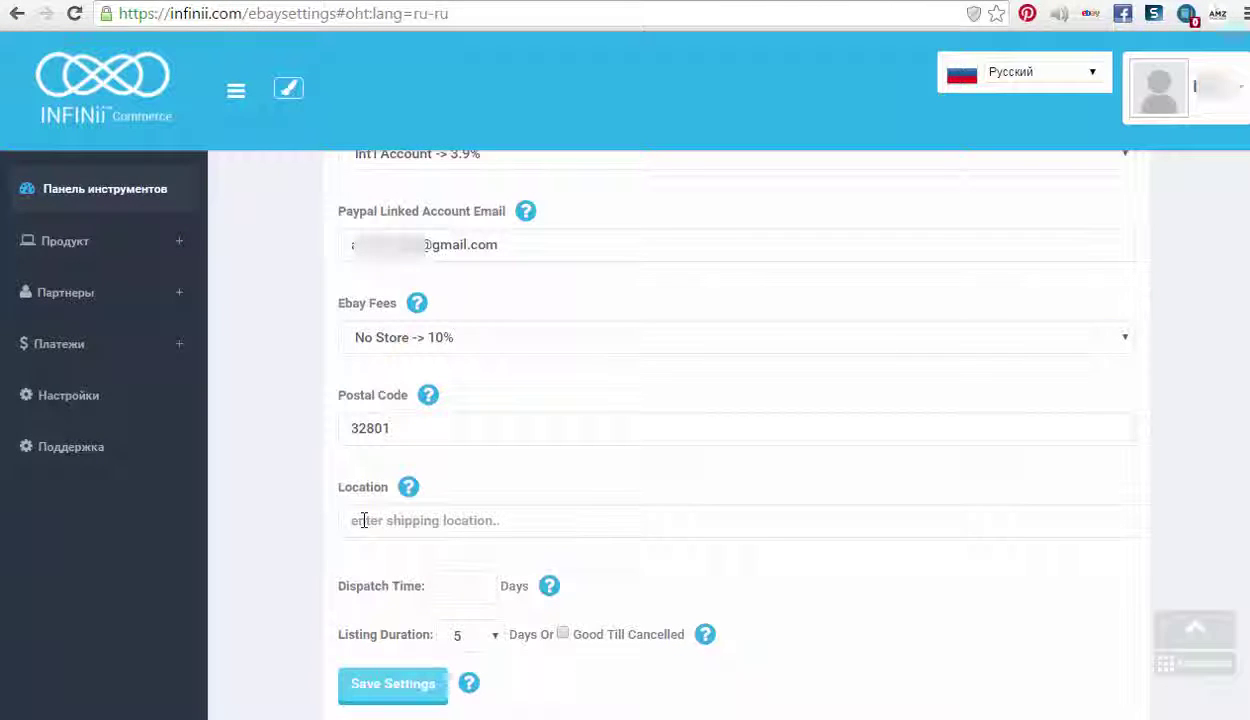
{"action": "type", "text": "Florida"}
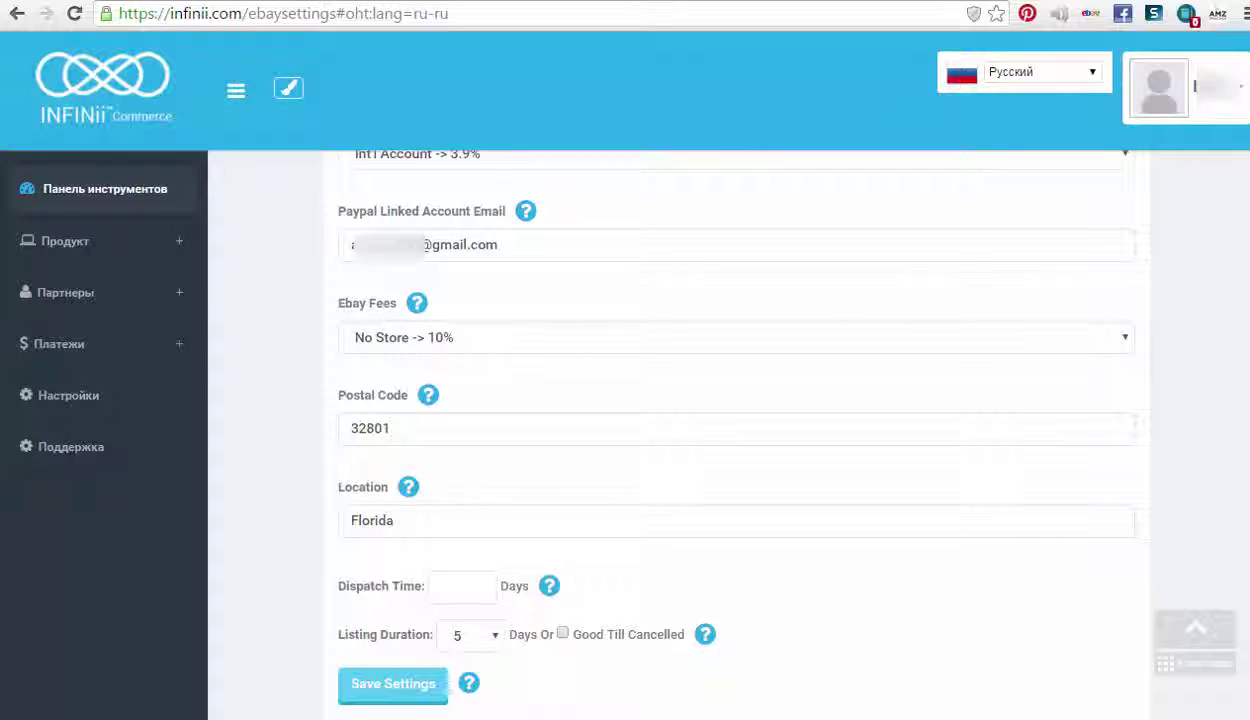
Step: Switch to the eBay site and look up the account settings entry in the signed-in account's menu
{"action": "left_click", "coordinate": [520, 640]}
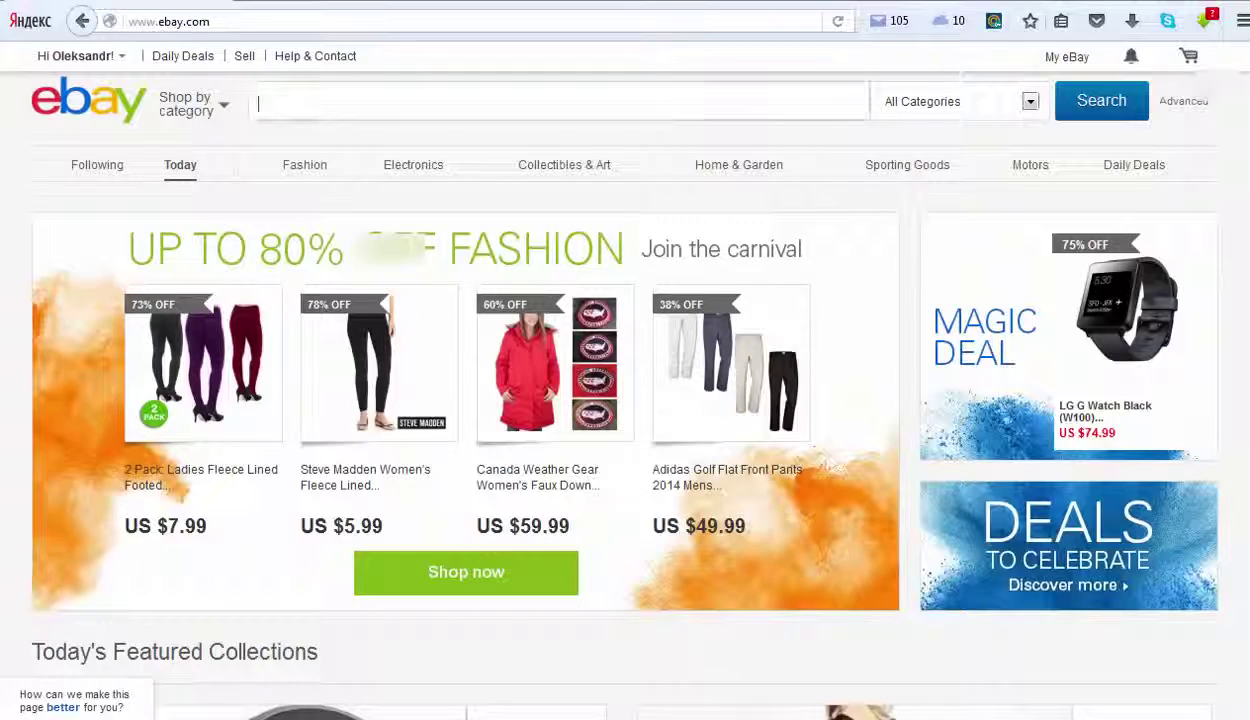
{"action": "mouse_move", "coordinate": [117, 61]}
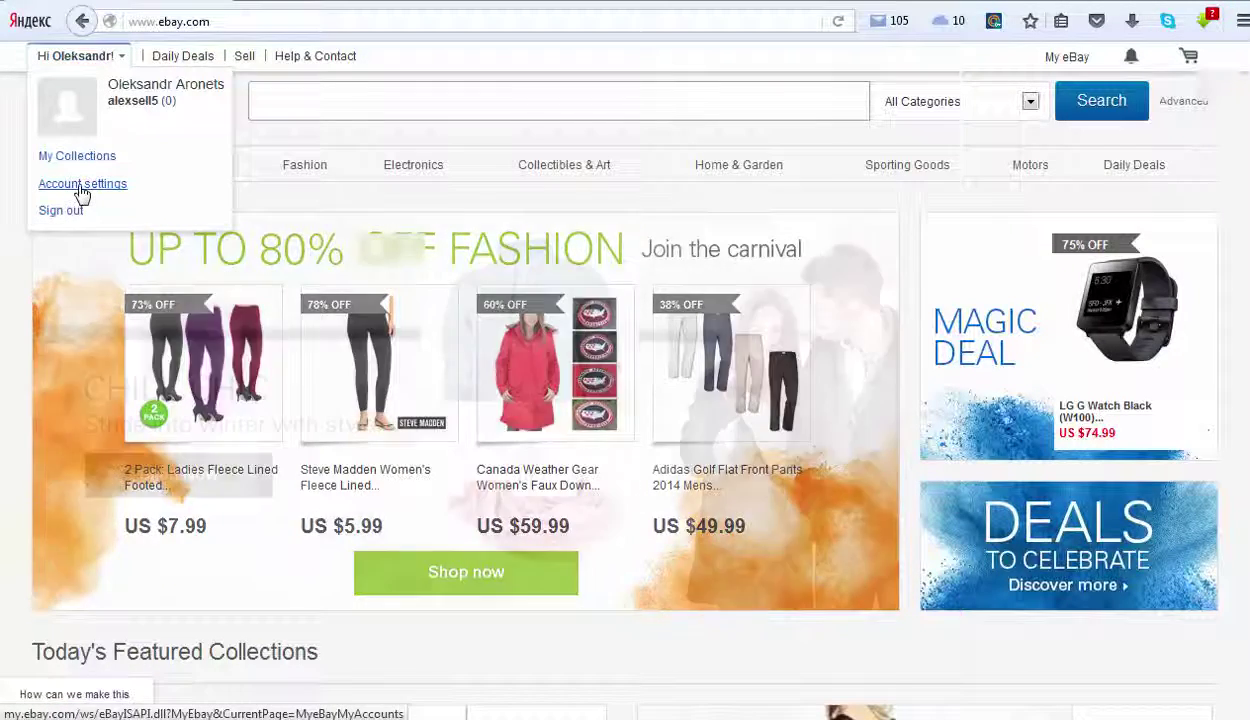
{"action": "key", "text": "shift"}
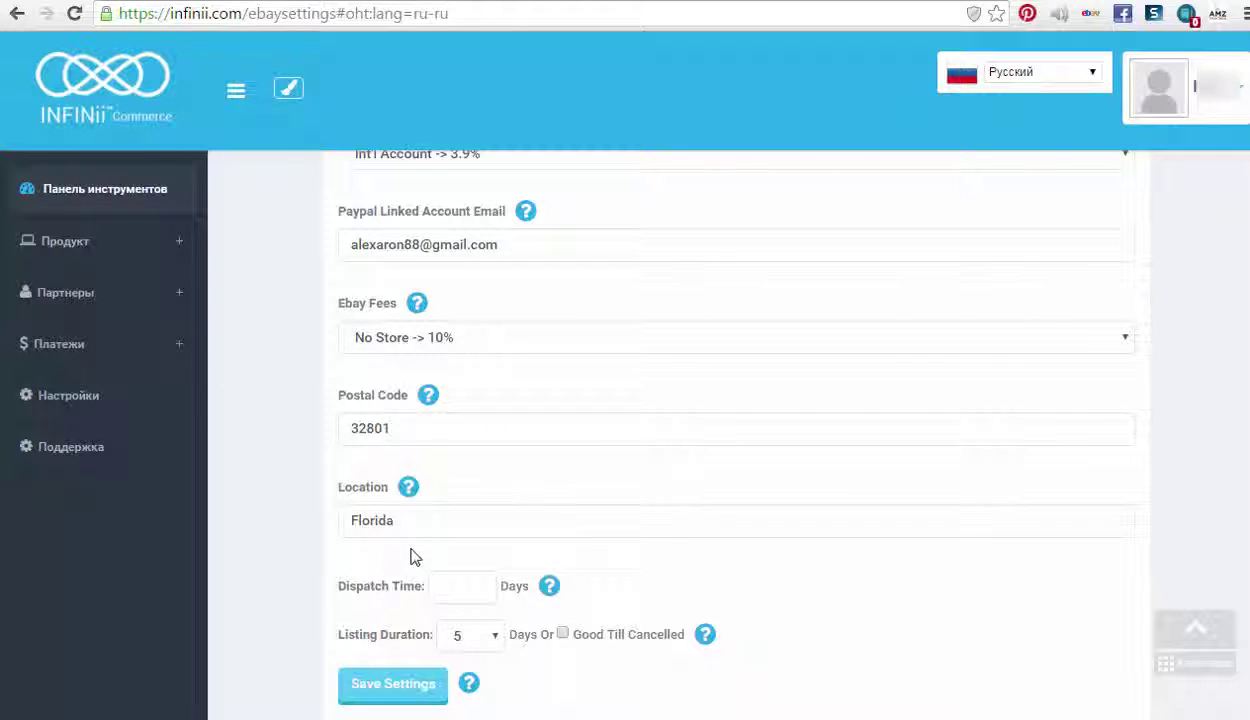
Step: Back in the INFINii Ebay settings, set Dispatch Time to 3 days and Listing Duration to 30 days, and save the settings
{"action": "left_click", "coordinate": [446, 566]}
{"action": "type", "text": "3"}
{"action": "scroll", "coordinate": [500, 572], "scroll_direction": "down", "scroll_amount": 1}
{"action": "mouse_move", "coordinate": [553, 577]}
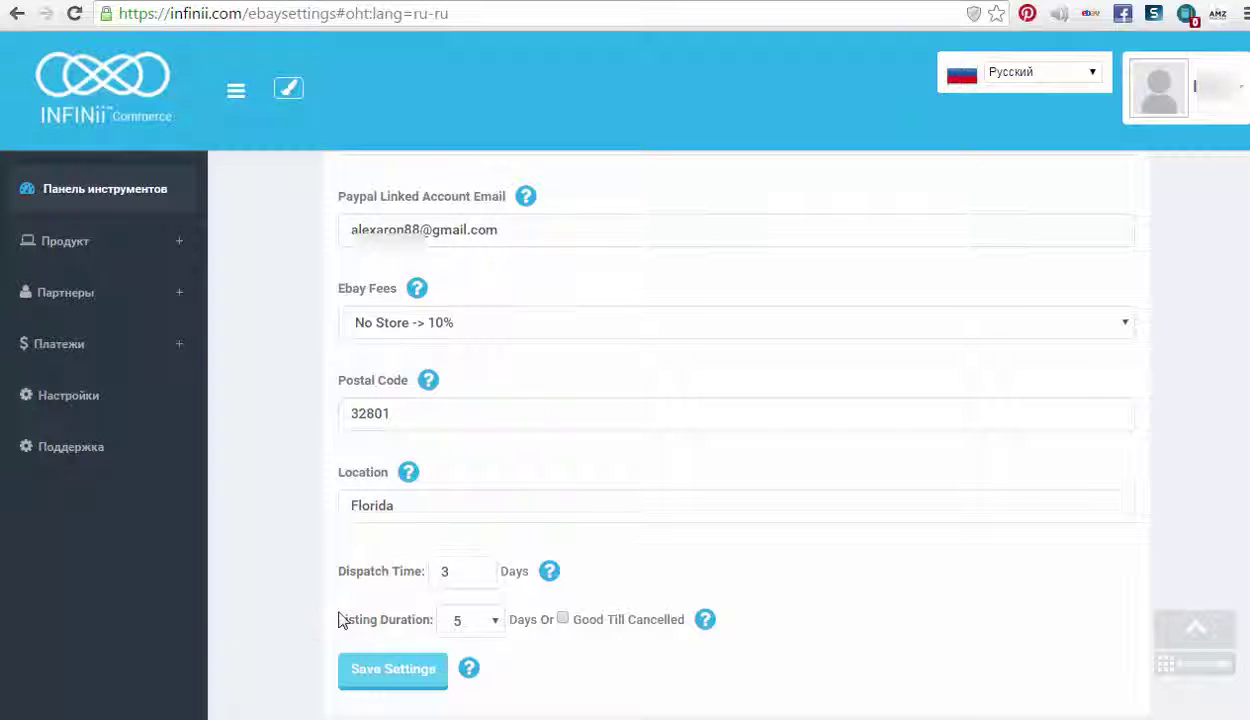
{"action": "left_click", "coordinate": [495, 622]}
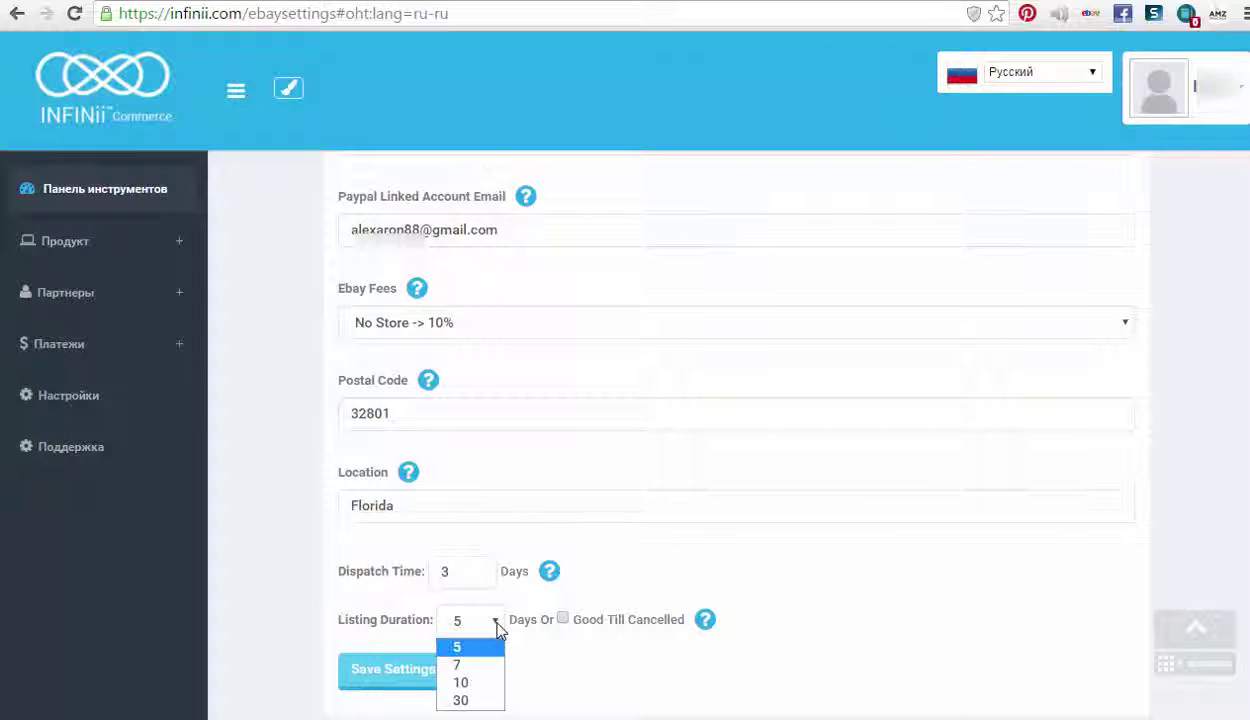
{"action": "left_click", "coordinate": [481, 701]}
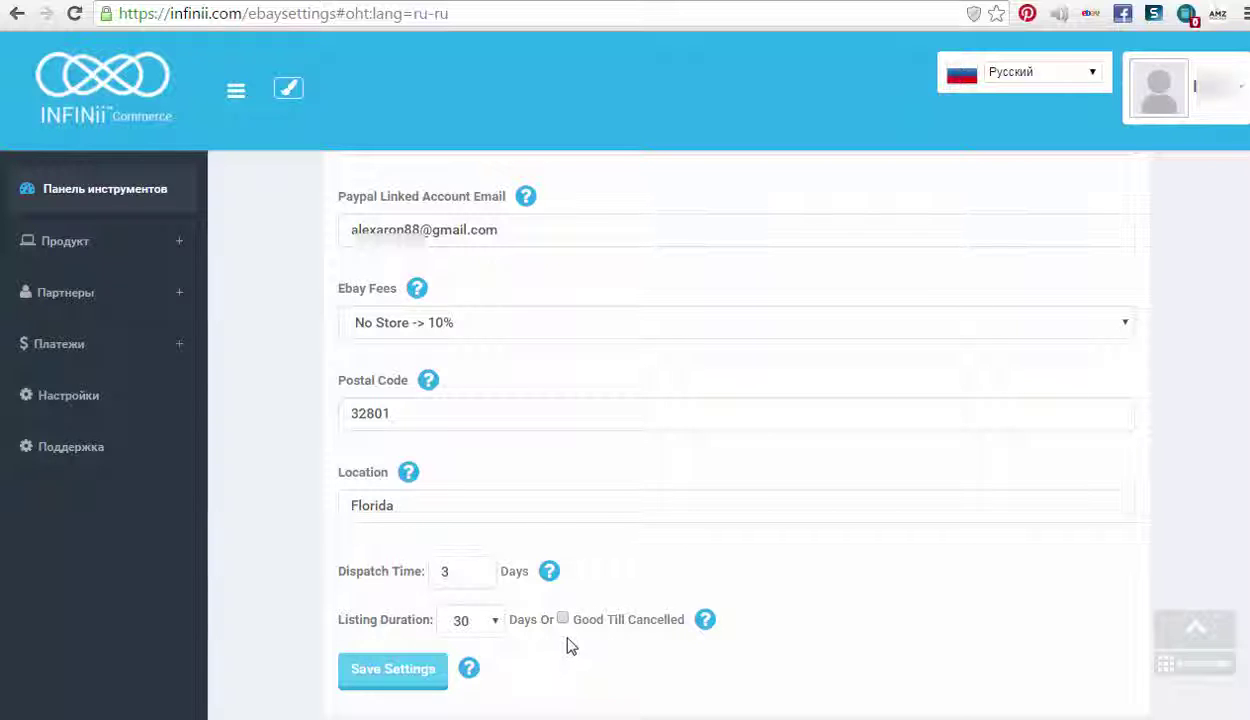
{"action": "scroll", "coordinate": [1147, 391], "scroll_direction": "up", "scroll_amount": 1}
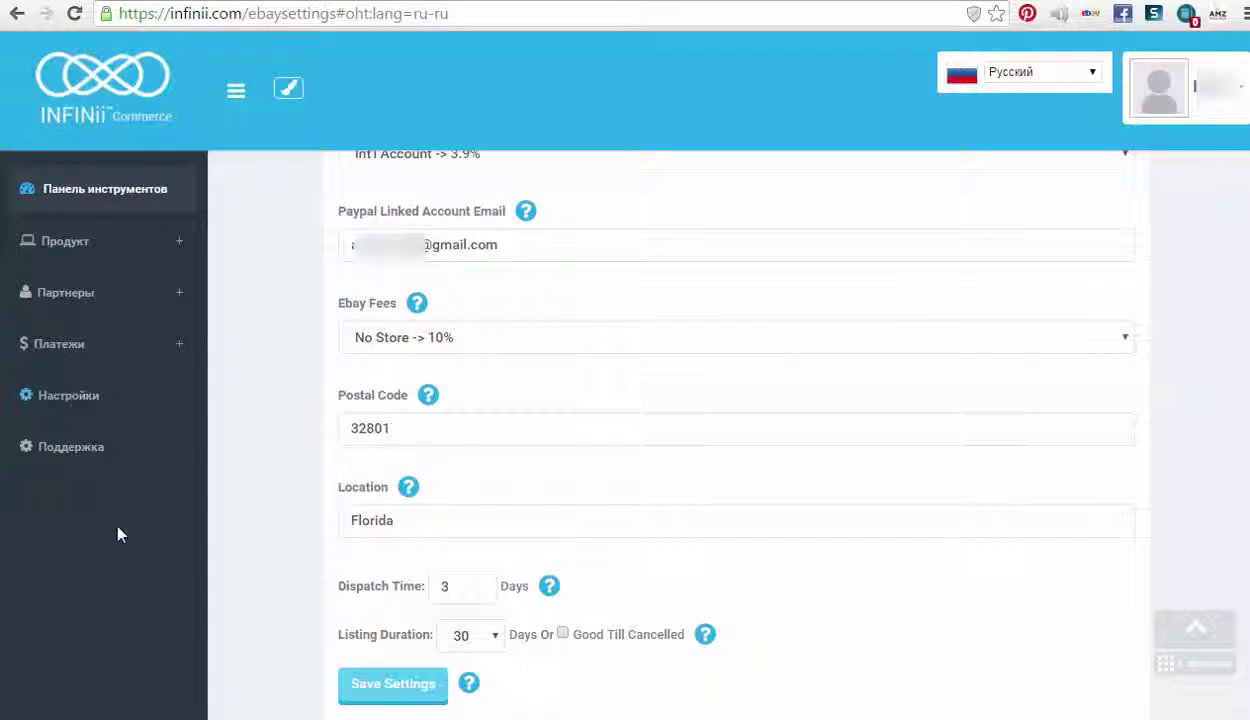
{"action": "left_click", "coordinate": [383, 685]}
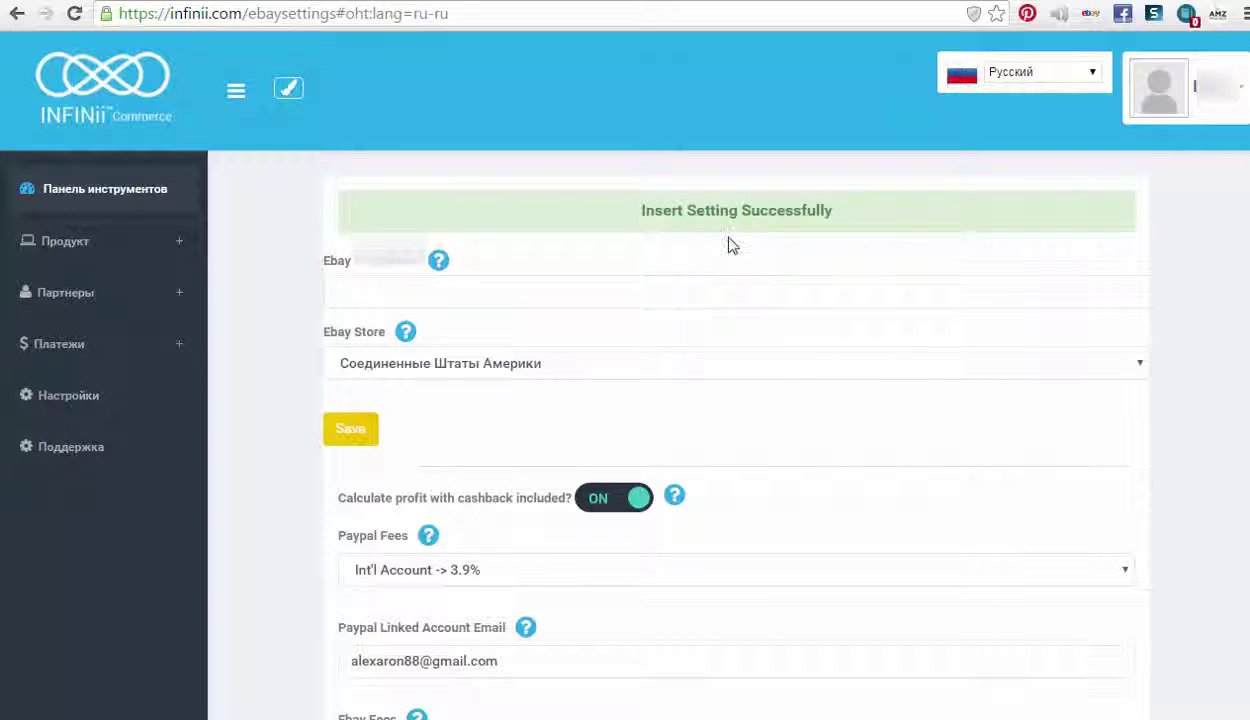
Step: Enter the eBay user name, keep Соединенные Штаты Америки as the Ebay Store, and save the account details
{"action": "left_click", "coordinate": [343, 292]}
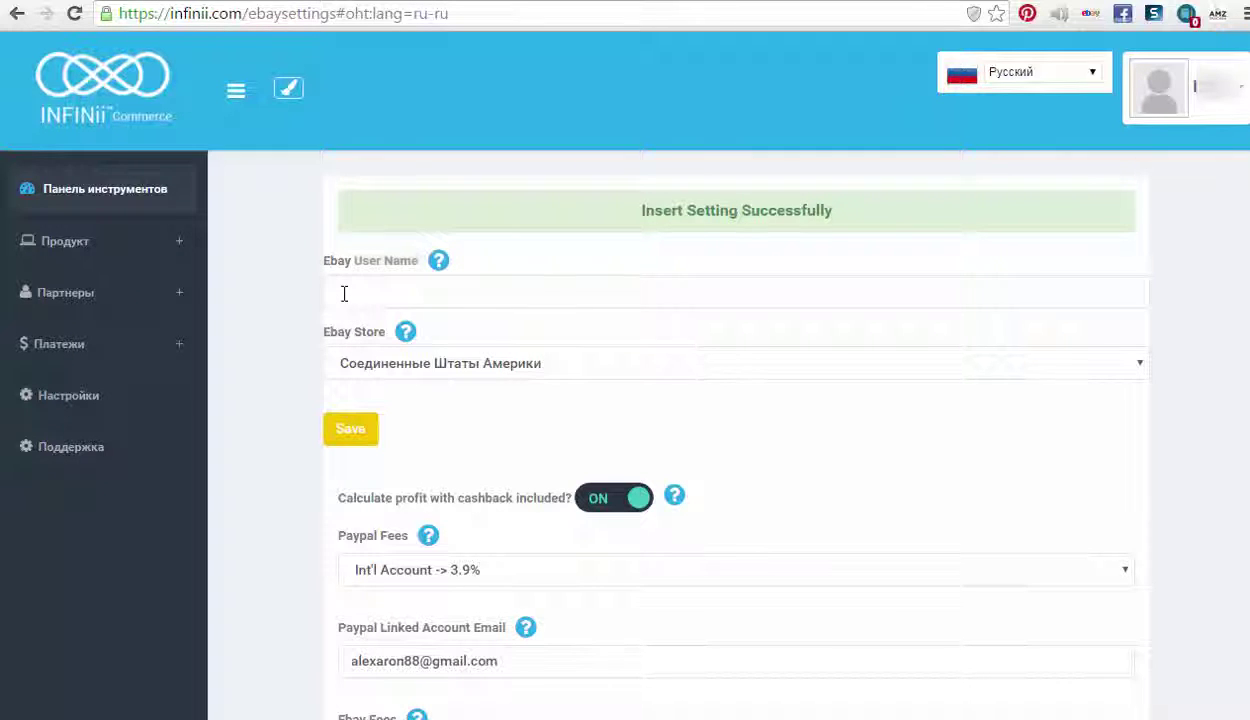
{"action": "left_click", "coordinate": [475, 293]}
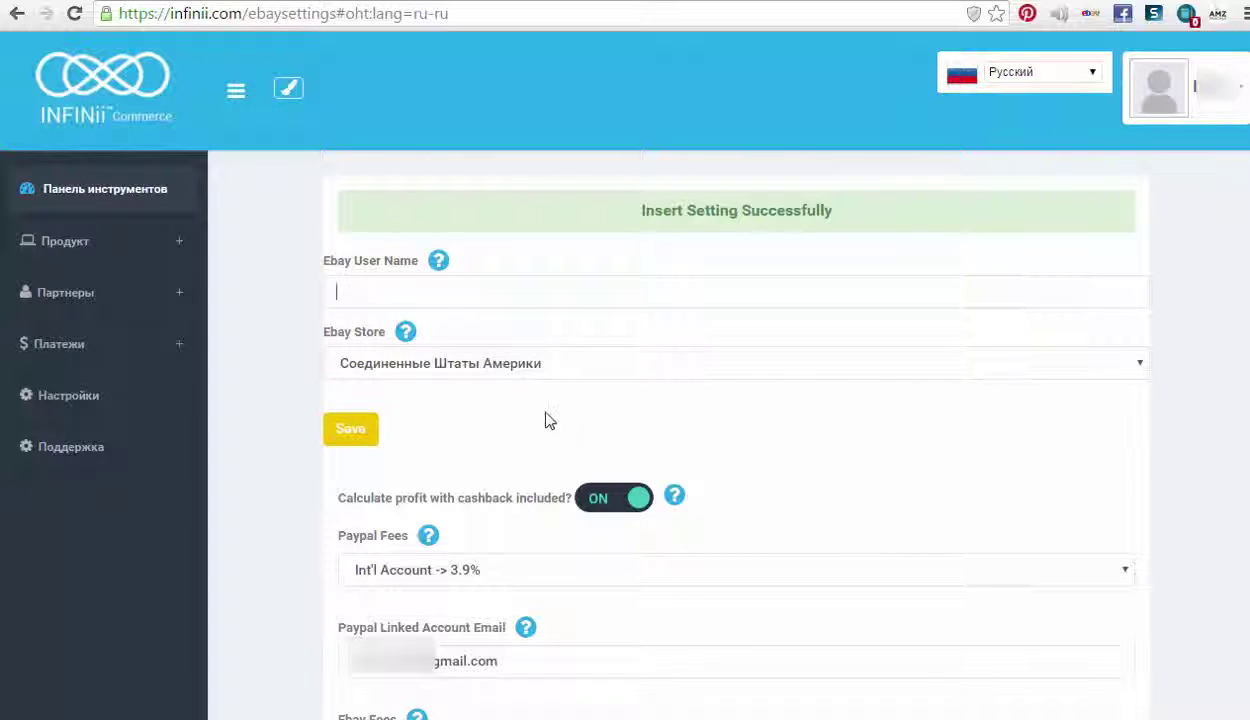
{"action": "left_click", "coordinate": [1139, 366]}
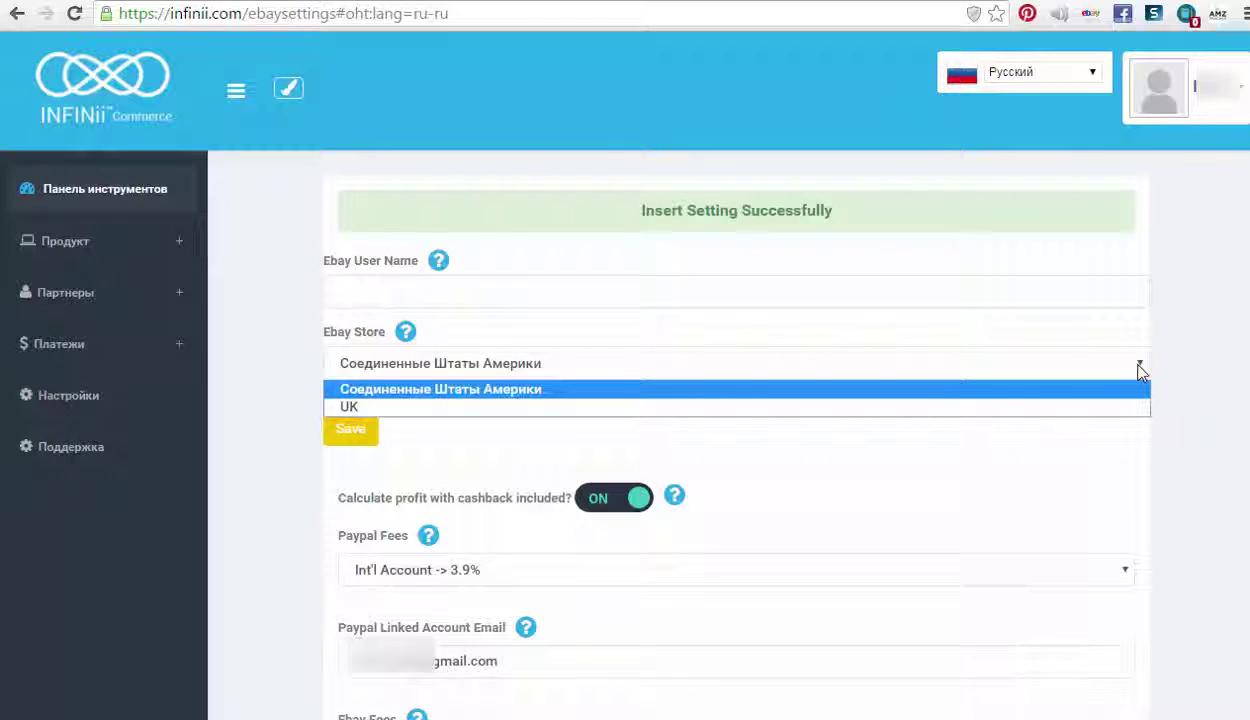
{"action": "left_click", "coordinate": [1139, 368]}
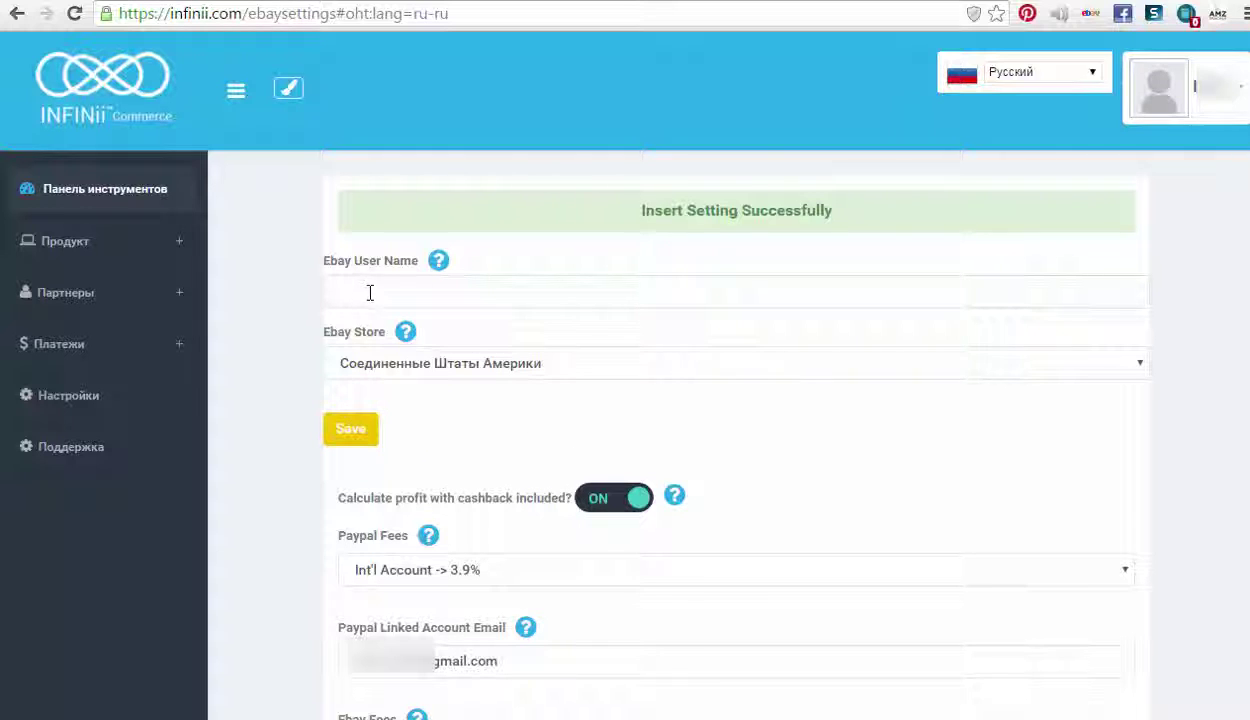
{"action": "left_click", "coordinate": [464, 290]}
{"action": "type", "text": "alexsell5"}
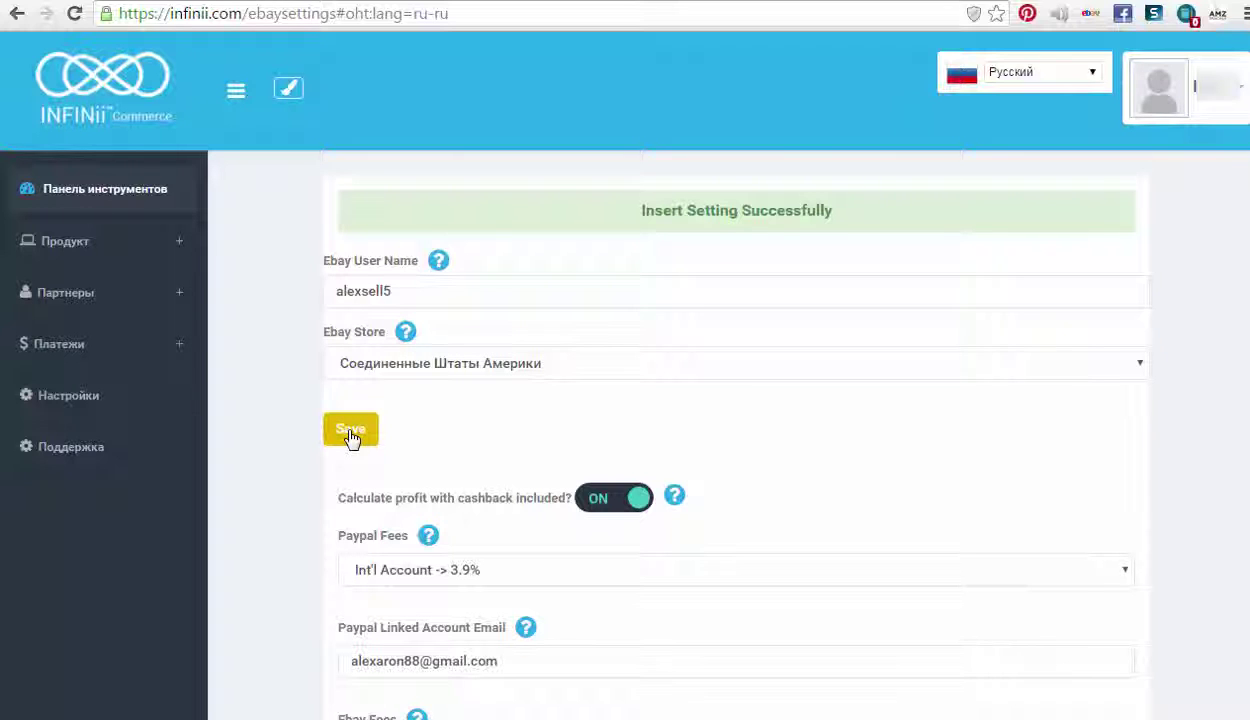
{"action": "left_click", "coordinate": [350, 432]}
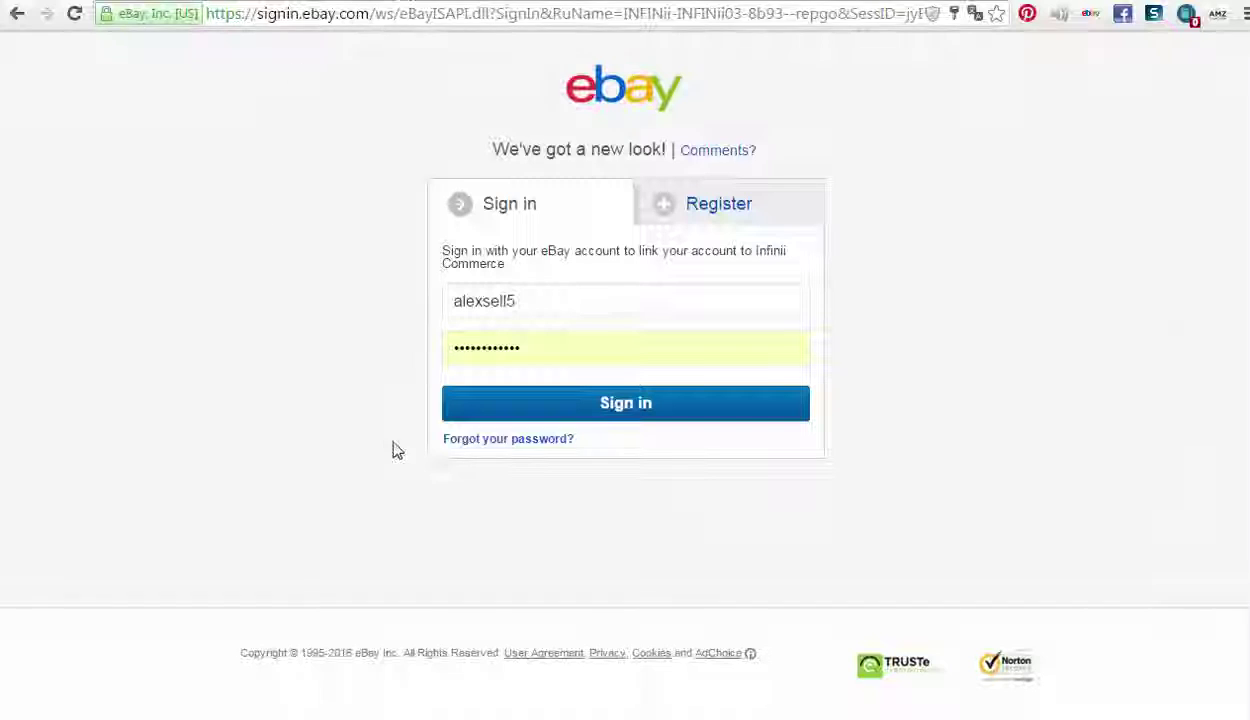
Step: Sign in to eBay with the prefilled credentials and agree to grant Infinii Commerce access to the account
{"action": "left_click", "coordinate": [631, 412]}
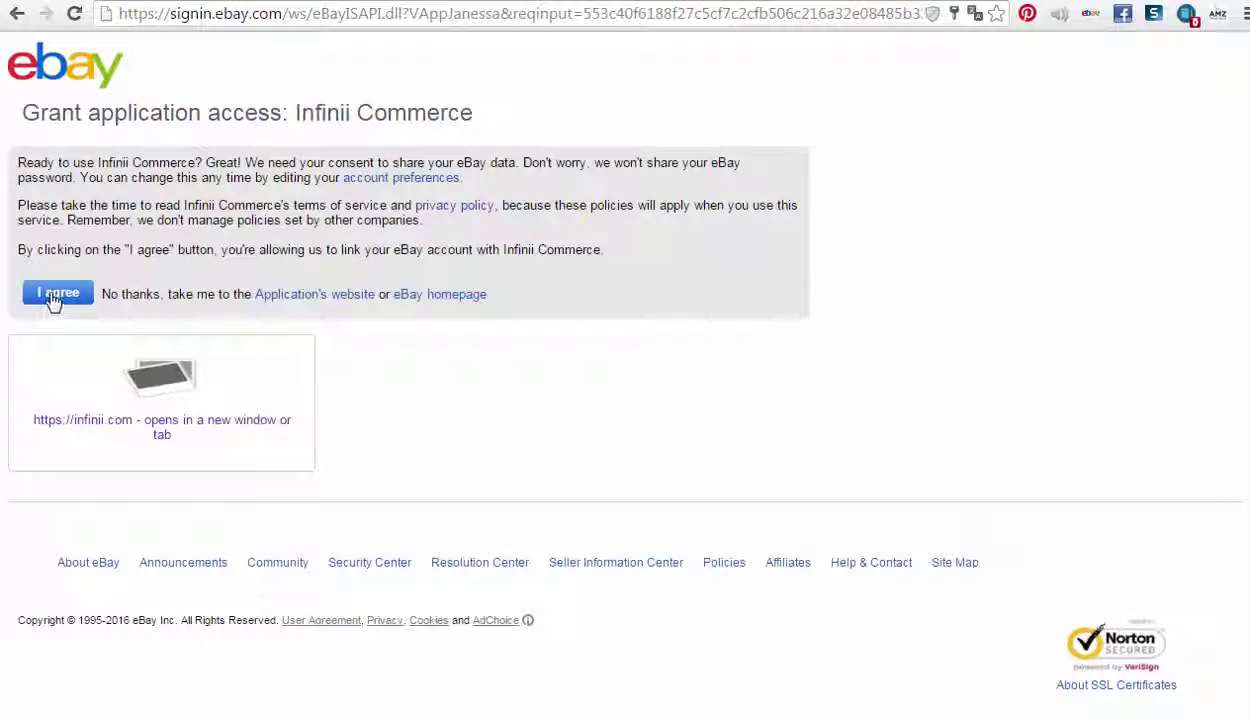
{"action": "left_click", "coordinate": [55, 297]}
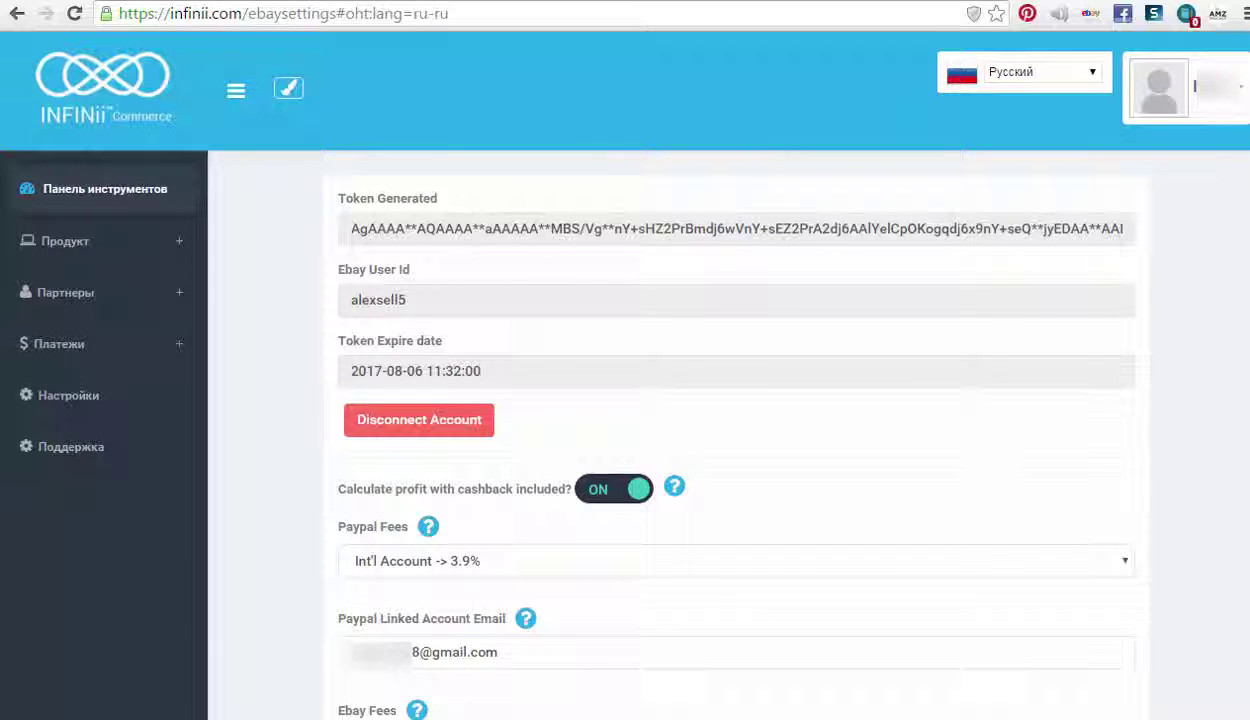
Step: Open the Ebay listing management page among the Prime product tools
{"action": "left_click", "coordinate": [63, 247]}
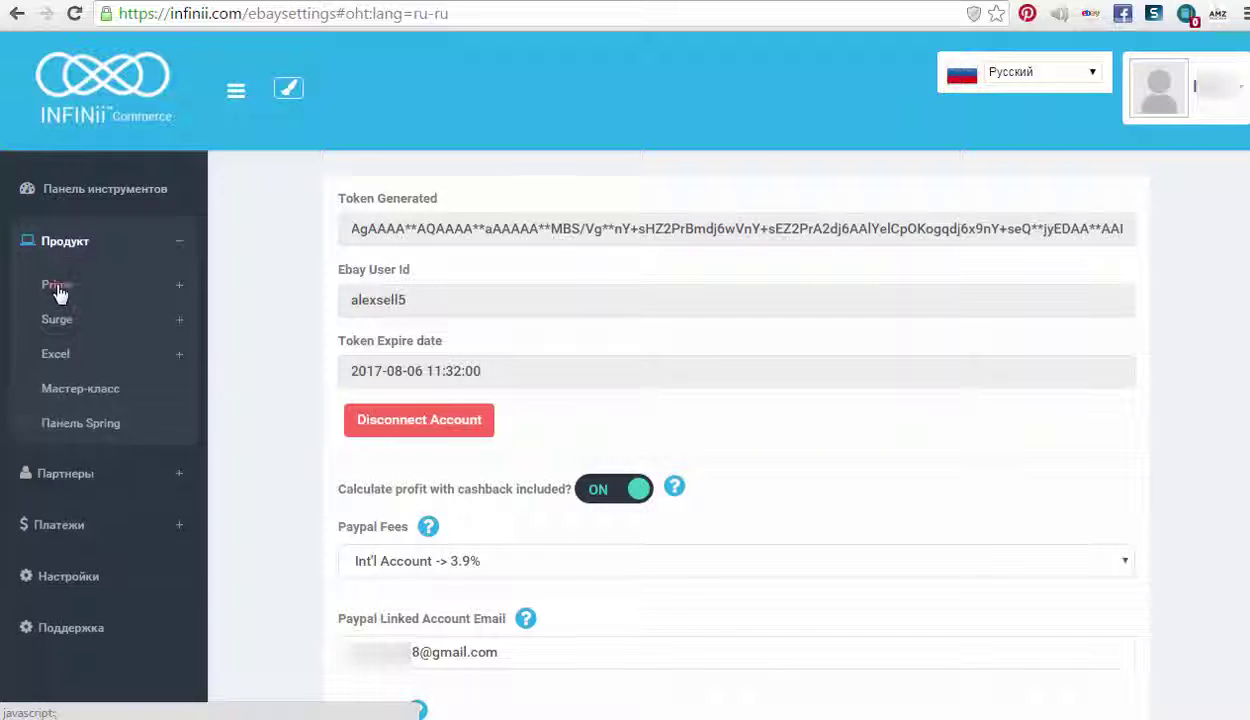
{"action": "left_click", "coordinate": [57, 287]}
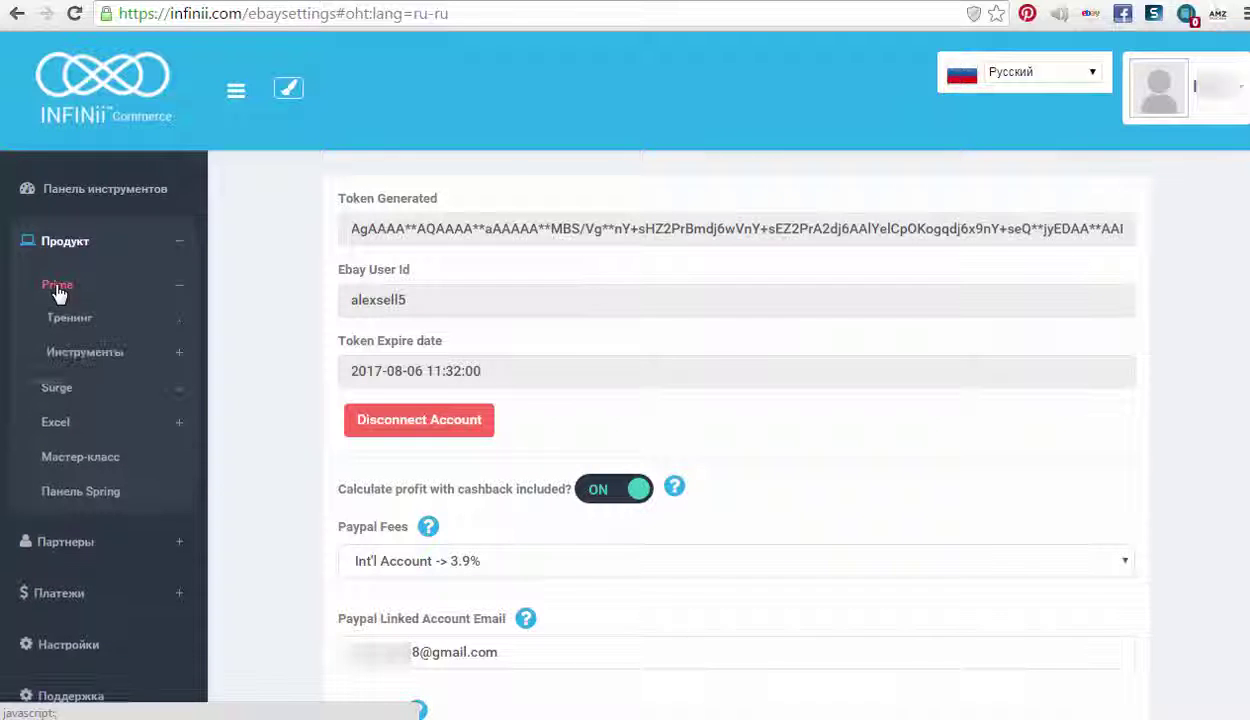
{"action": "left_click", "coordinate": [98, 364]}
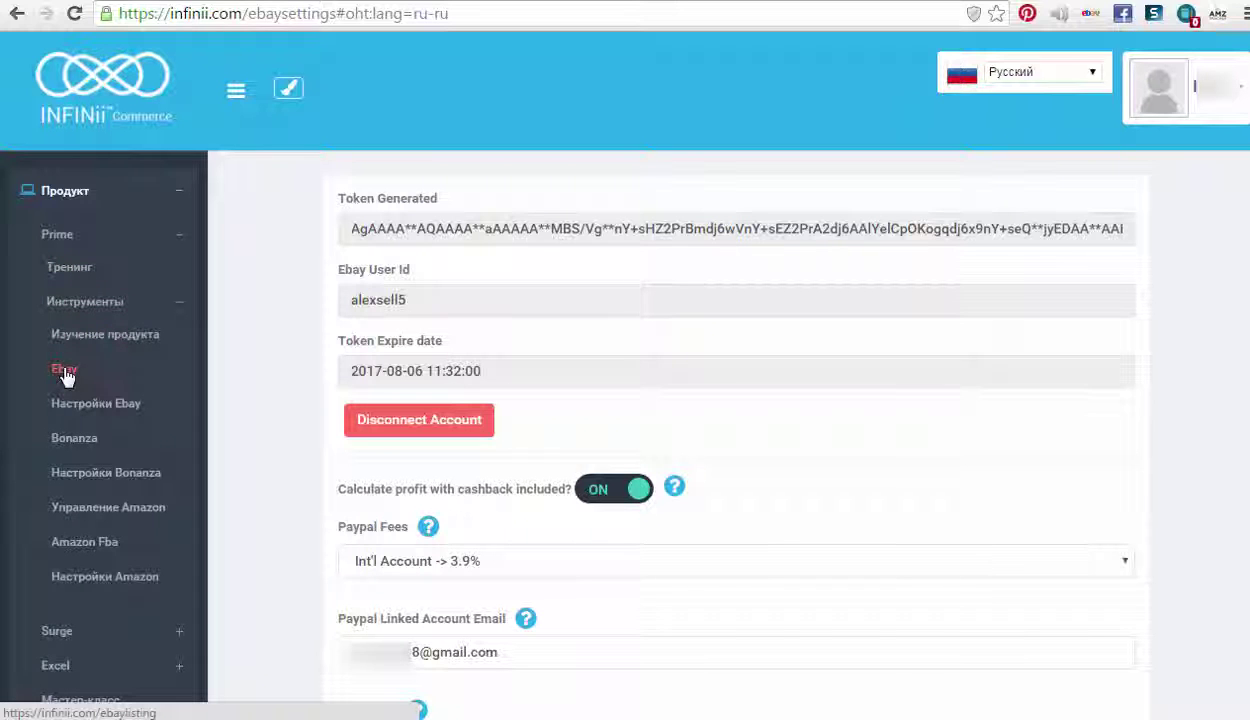
{"action": "left_click", "coordinate": [63, 369]}
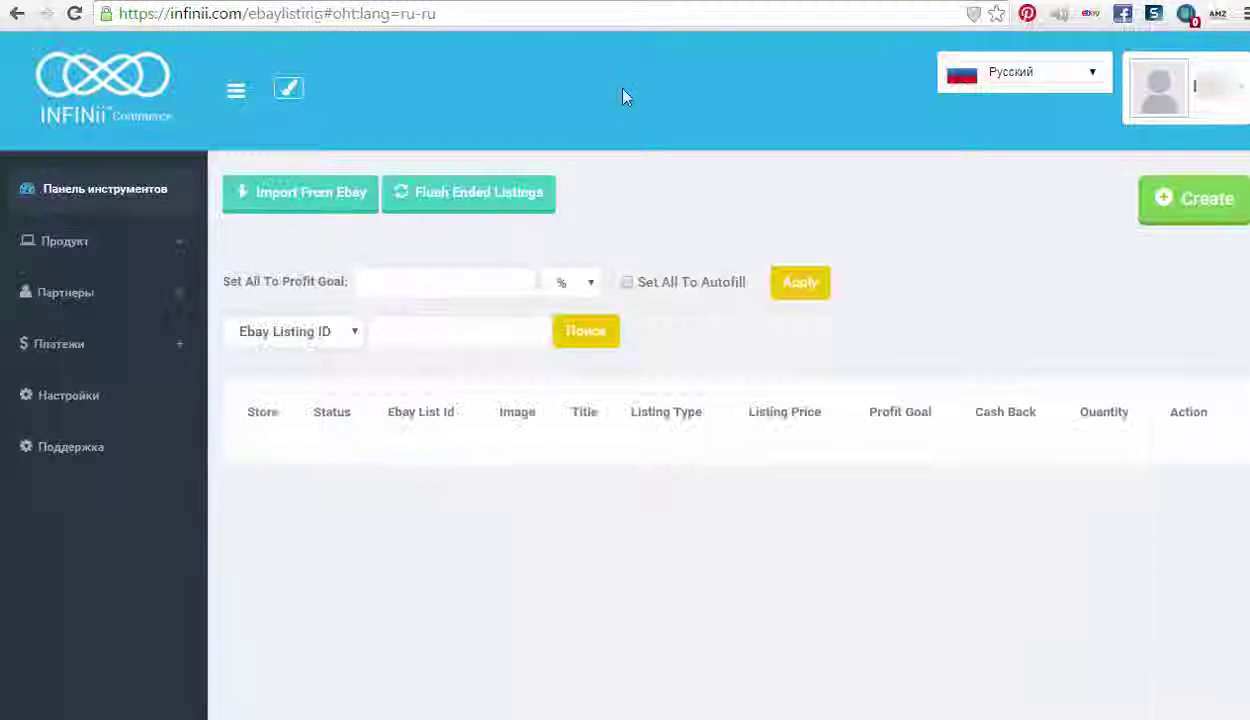